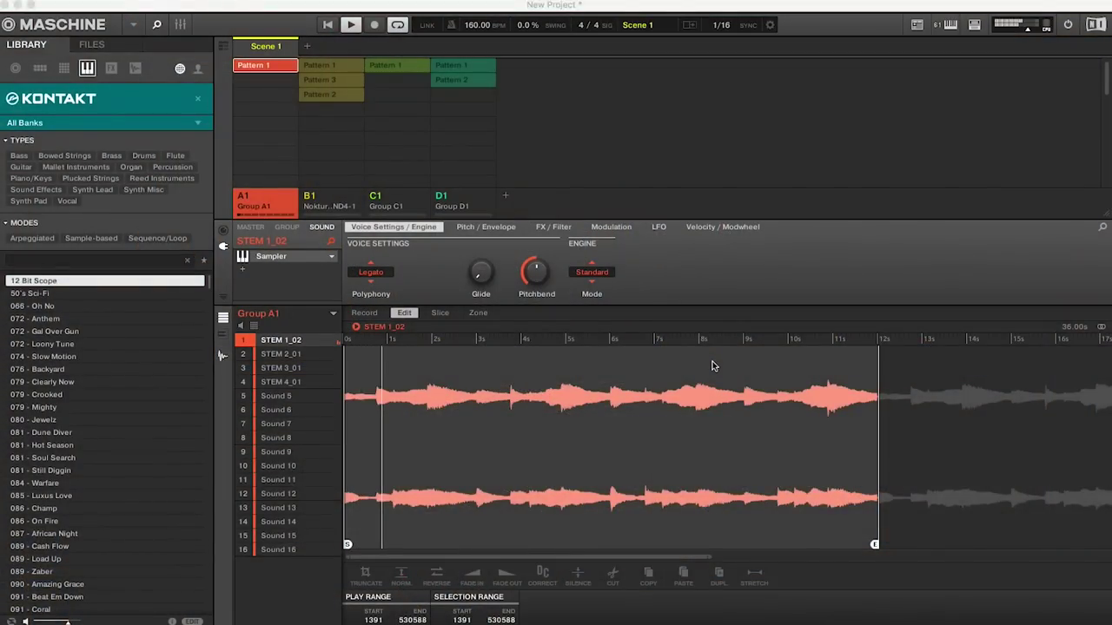
- Create Scene 2 and assign Pattern 3 of the Nokturn drum group to it
{"action": "left_click", "coordinate": [308, 48]}
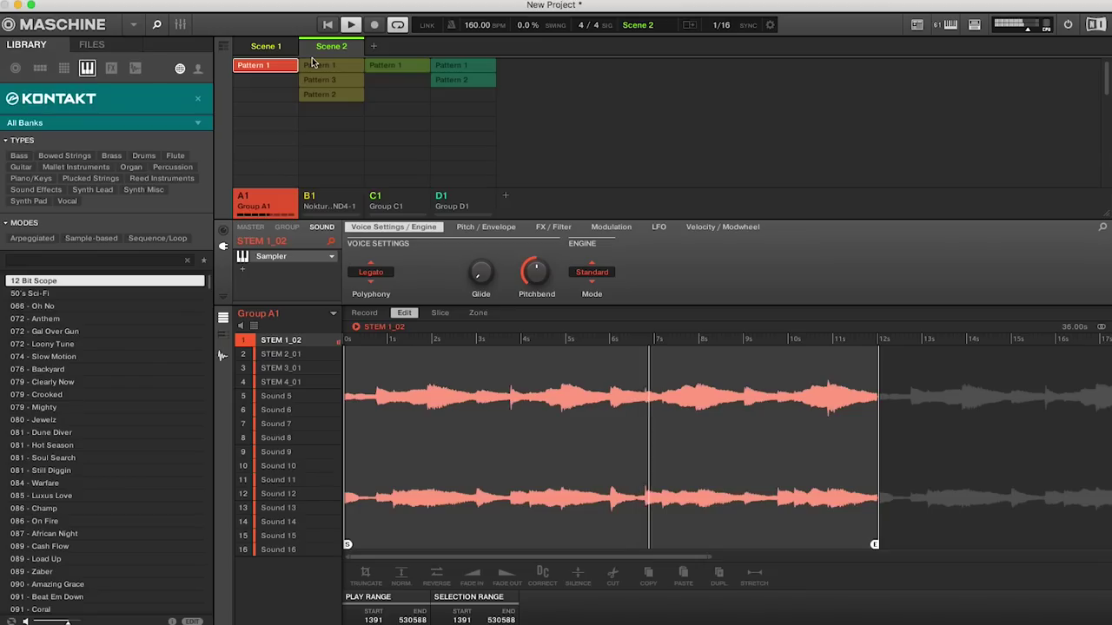
{"action": "left_click", "coordinate": [325, 68]}
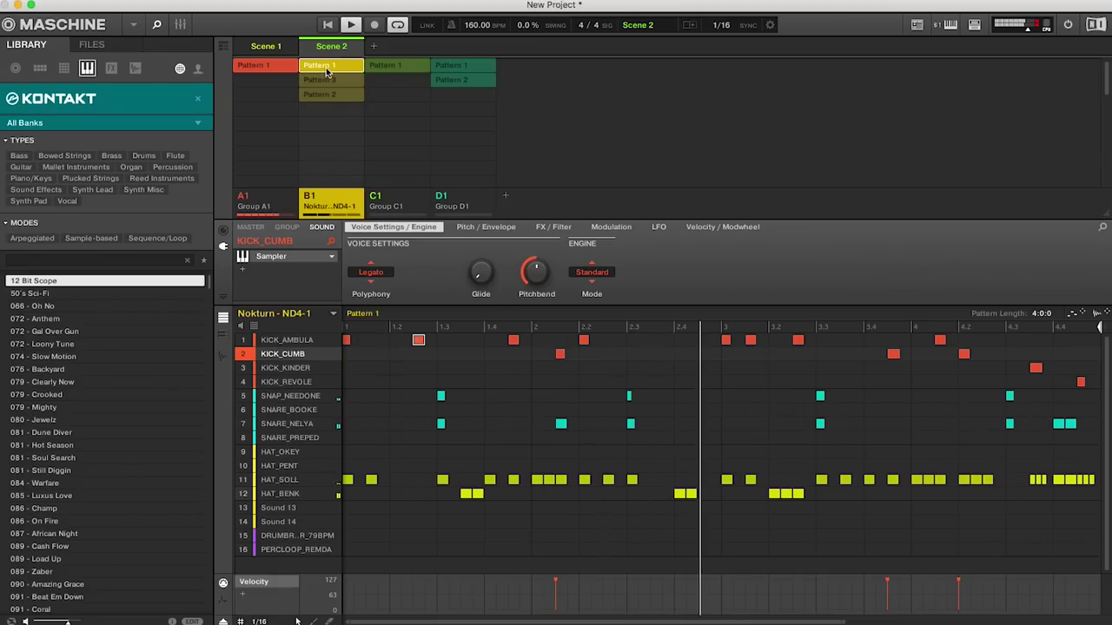
{"action": "key", "text": "Down"}
{"action": "key", "text": "Down"}
{"action": "key", "text": "Up"}
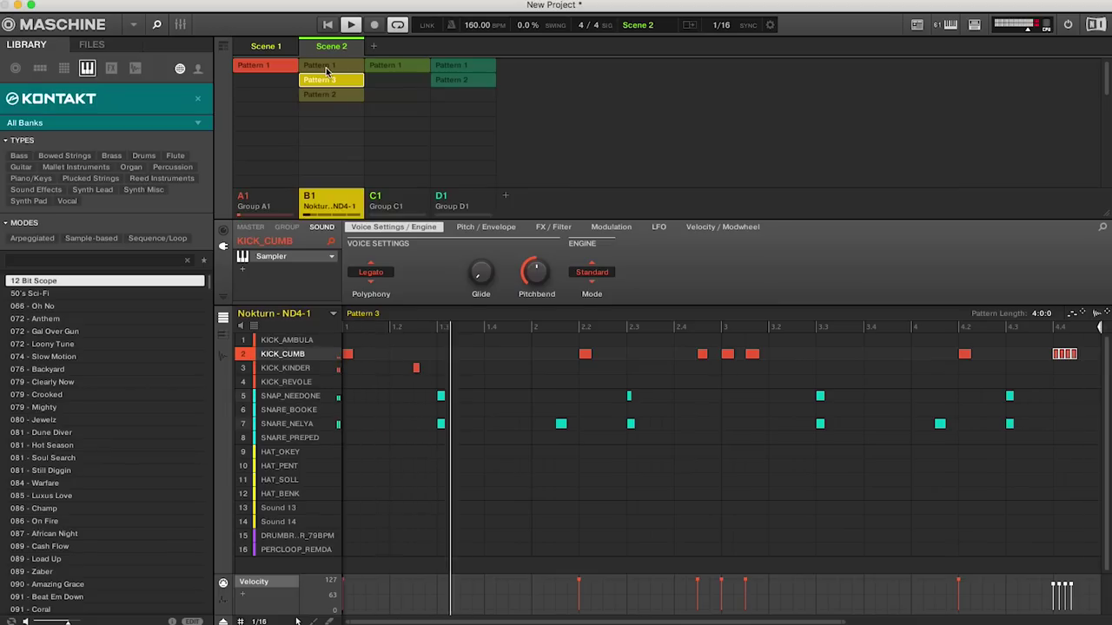
- Add further scenes and assign Pattern 2 of Group D1 to Scene 6
{"action": "left_click", "coordinate": [375, 48]}
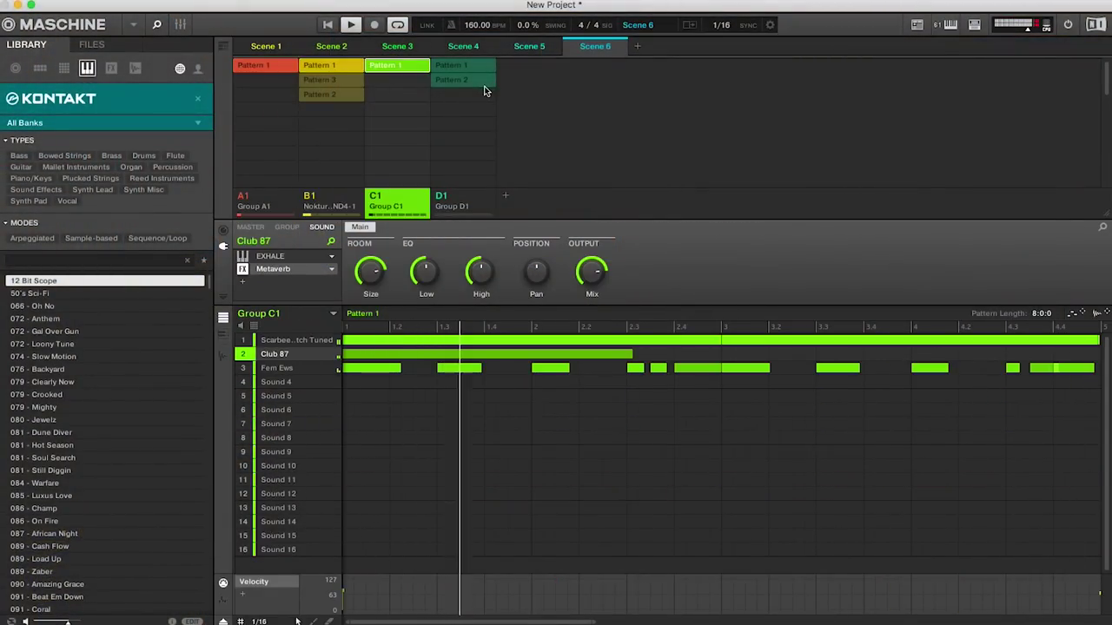
{"action": "left_click", "coordinate": [483, 86]}
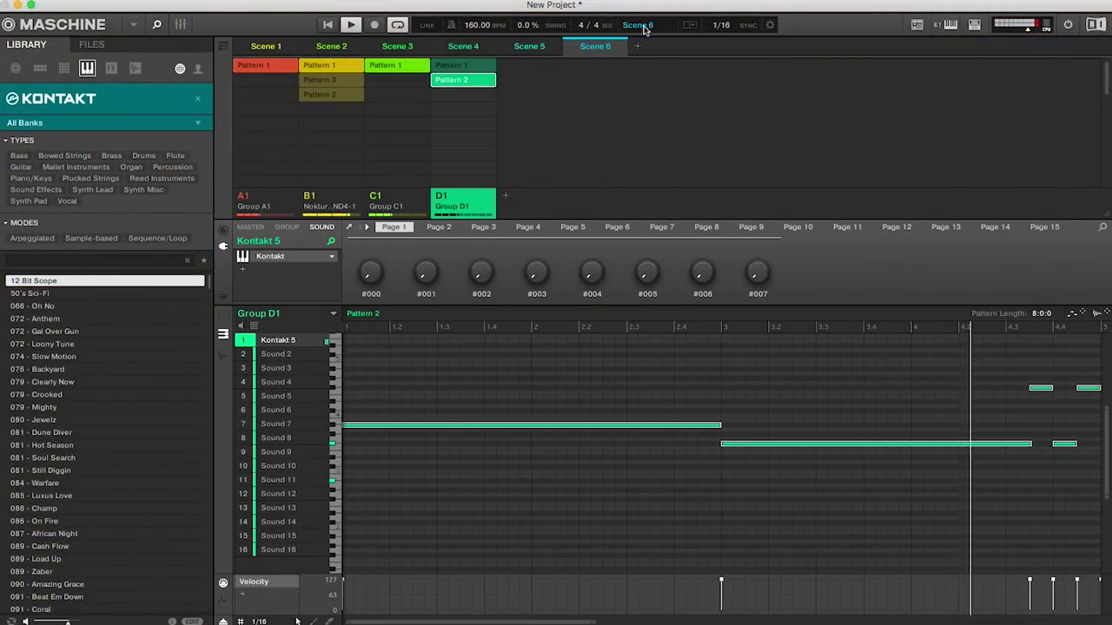
- Duplicate Scene 6 as the seventh scene and select the copy
{"action": "right_click", "coordinate": [604, 47]}
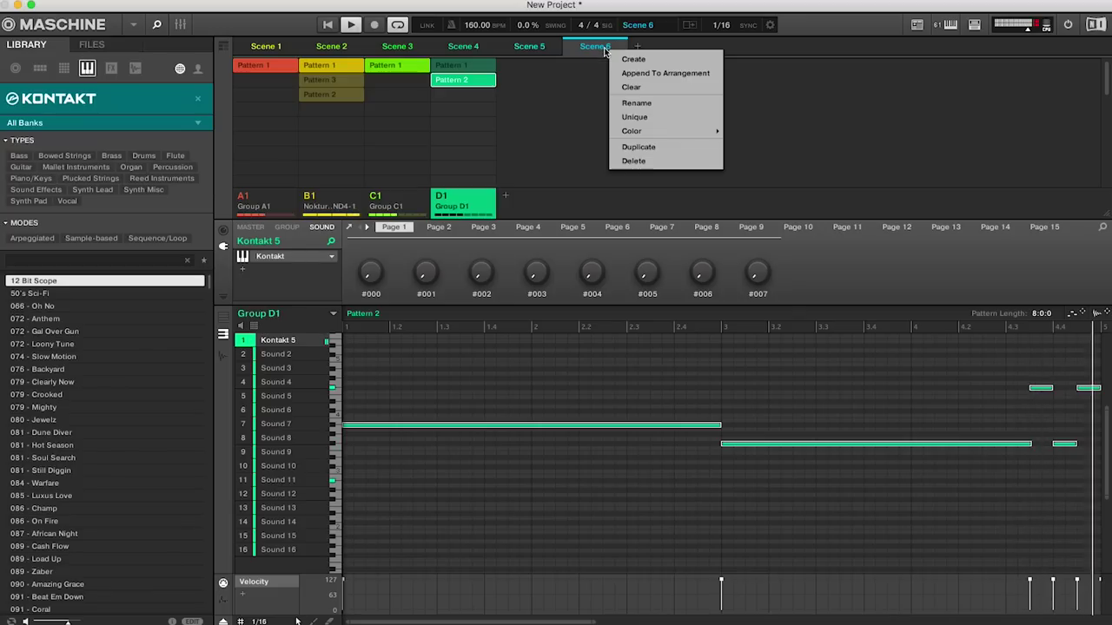
{"action": "left_click", "coordinate": [648, 150]}
{"action": "left_click", "coordinate": [652, 48]}
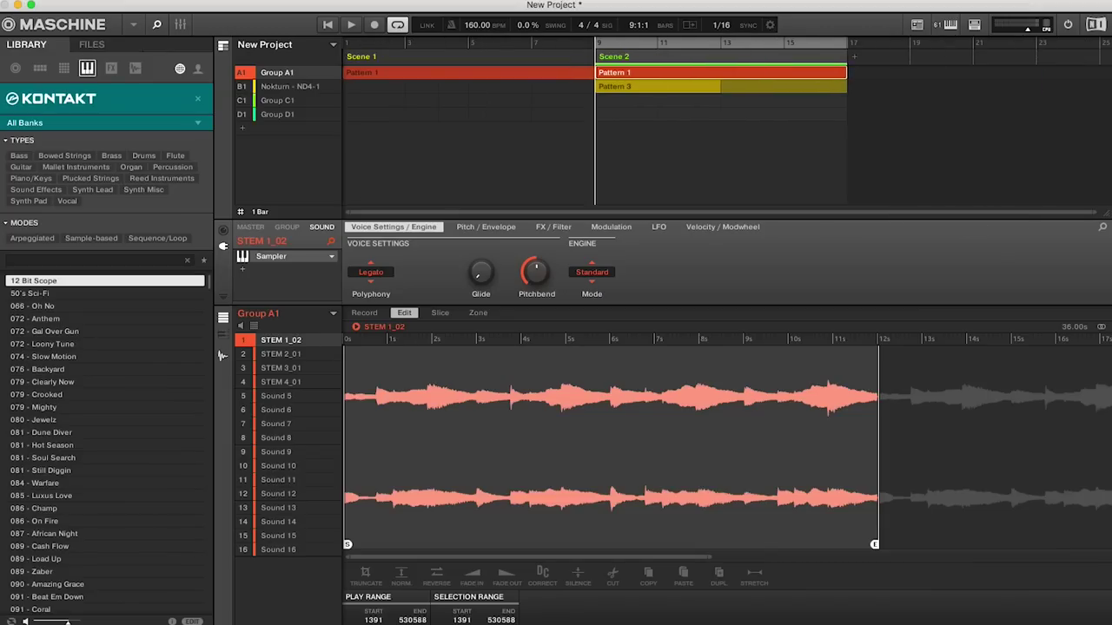
- Append Scenes 3 and 4 to the arrangement timeline and show Group A1's pattern notes instead of the sample waveform
{"action": "right_click", "coordinate": [858, 70]}
{"action": "left_click", "coordinate": [980, 114]}
{"action": "right_click", "coordinate": [920, 62]}
{"action": "left_click", "coordinate": [1036, 139]}
{"action": "left_click", "coordinate": [223, 356]}
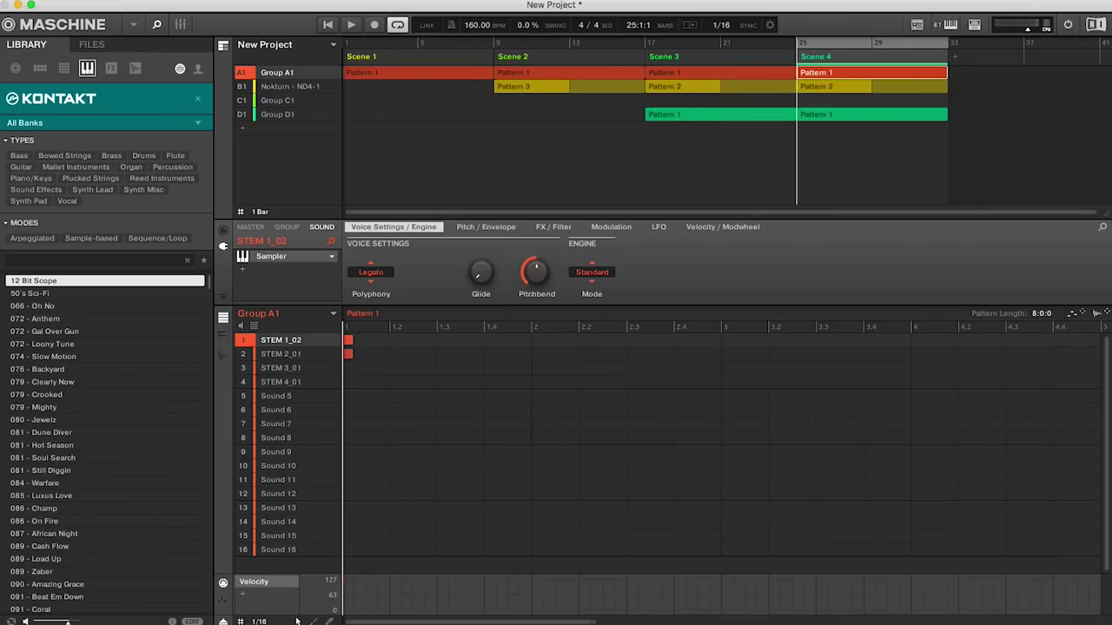
- Append Scenes 5, 6 and 7 to the arrangement and set the loop range across all seven scenes
{"action": "left_click", "coordinate": [955, 57]}
{"action": "right_click", "coordinate": [955, 57]}
{"action": "left_click", "coordinate": [935, 142]}
{"action": "left_click", "coordinate": [981, 58]}
{"action": "right_click", "coordinate": [981, 57]}
{"action": "left_click", "coordinate": [929, 163]}
{"action": "left_click", "coordinate": [1003, 57]}
{"action": "right_click", "coordinate": [1003, 57]}
{"action": "left_click", "coordinate": [951, 177]}
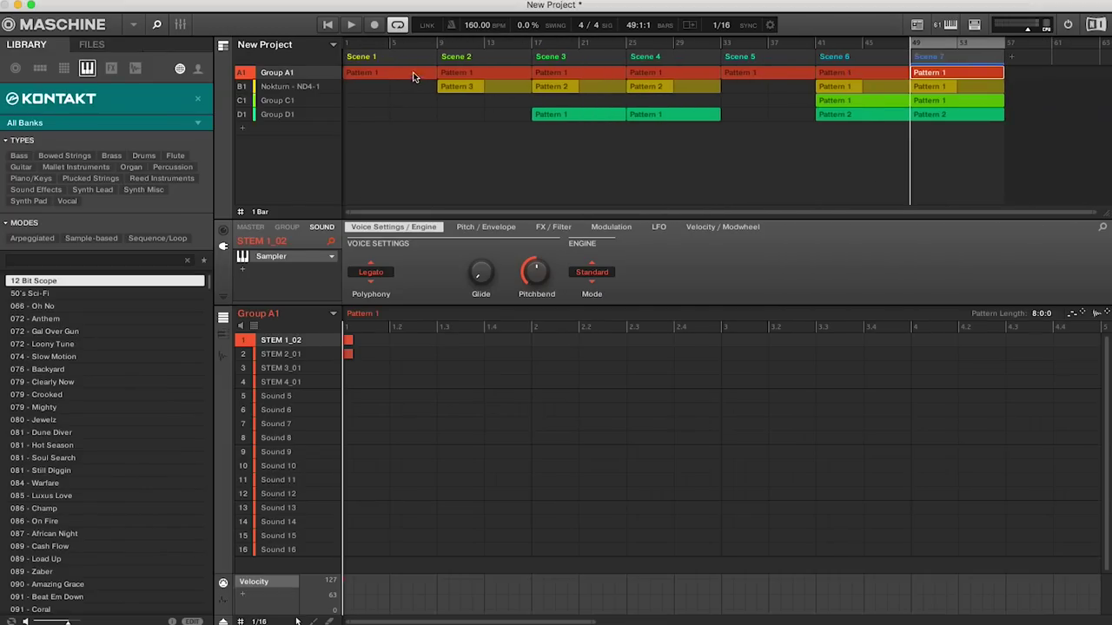
{"action": "left_click_drag", "start_coordinate": [345, 44], "coordinate": [893, 73]}
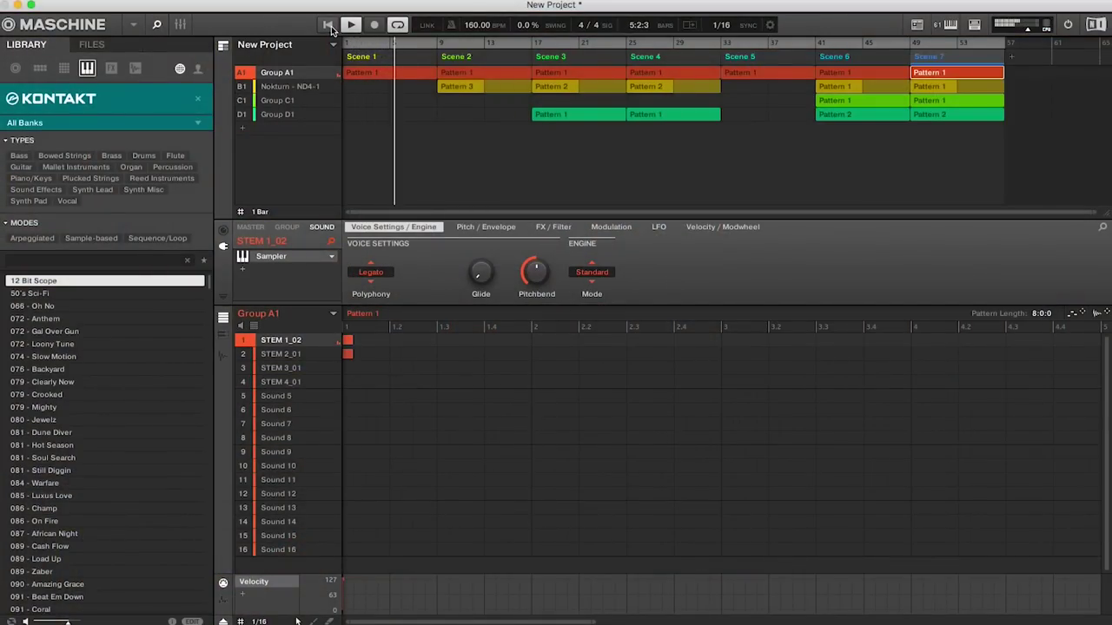
- Review Group A1's patterns in Scenes 1 and 2 and the Nokturn drum pattern in Scene 2
{"action": "left_click", "coordinate": [403, 77]}
{"action": "left_click", "coordinate": [474, 76]}
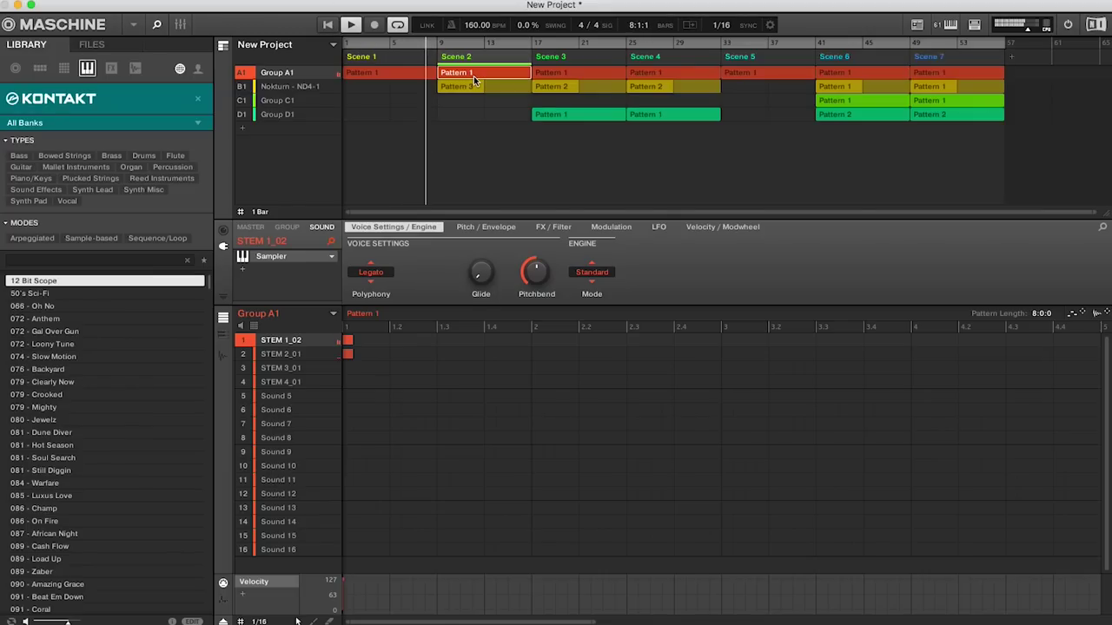
{"action": "left_click", "coordinate": [459, 90]}
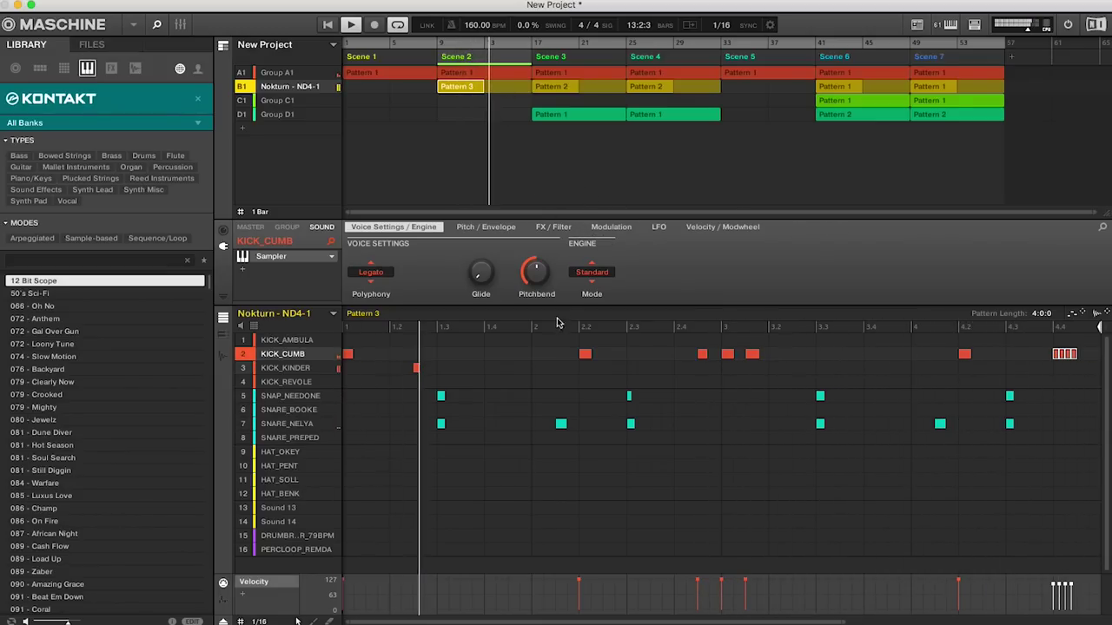
- Review Scene 3's drum and Group D1 patterns, inspect the Endless Subs 2 instrument in Kontakt, and close its window
{"action": "left_click", "coordinate": [558, 83]}
{"action": "left_click", "coordinate": [557, 116]}
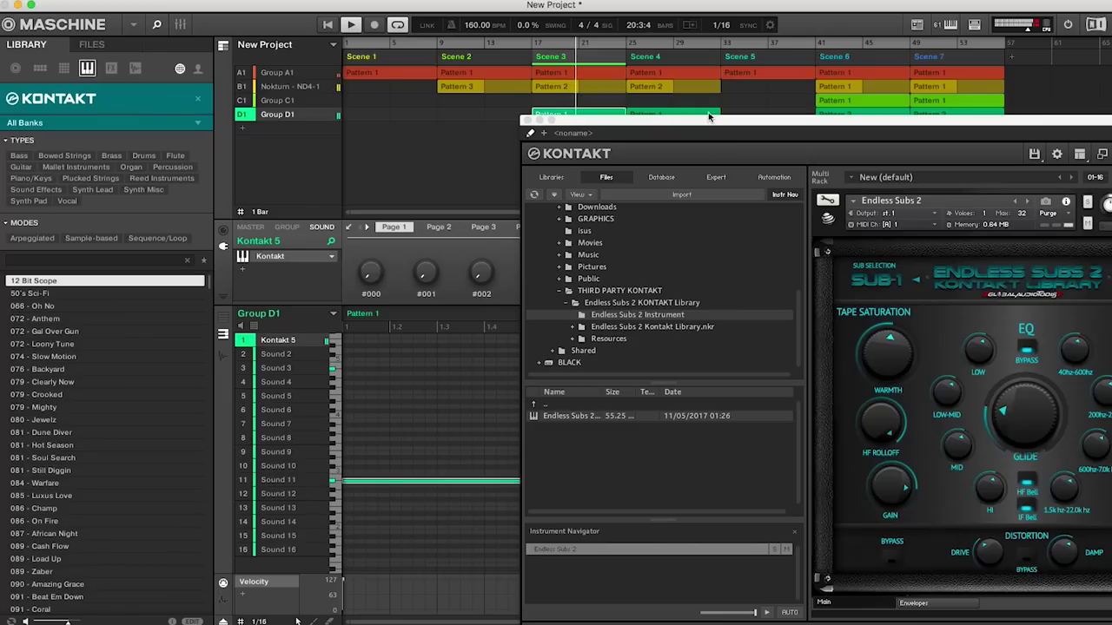
{"action": "left_click_drag", "start_coordinate": [709, 116], "coordinate": [413, 79]}
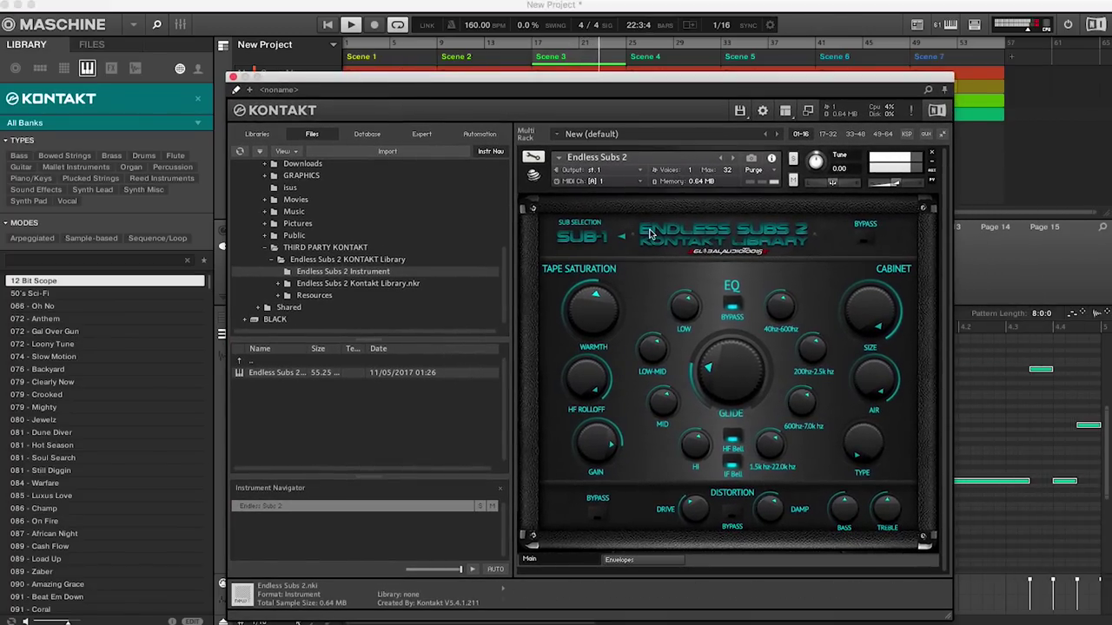
{"action": "left_click", "coordinate": [232, 79]}
- Assign Pattern 1 of Group D1 to Scene 5 and show the pattern's full length
{"action": "left_click", "coordinate": [647, 117]}
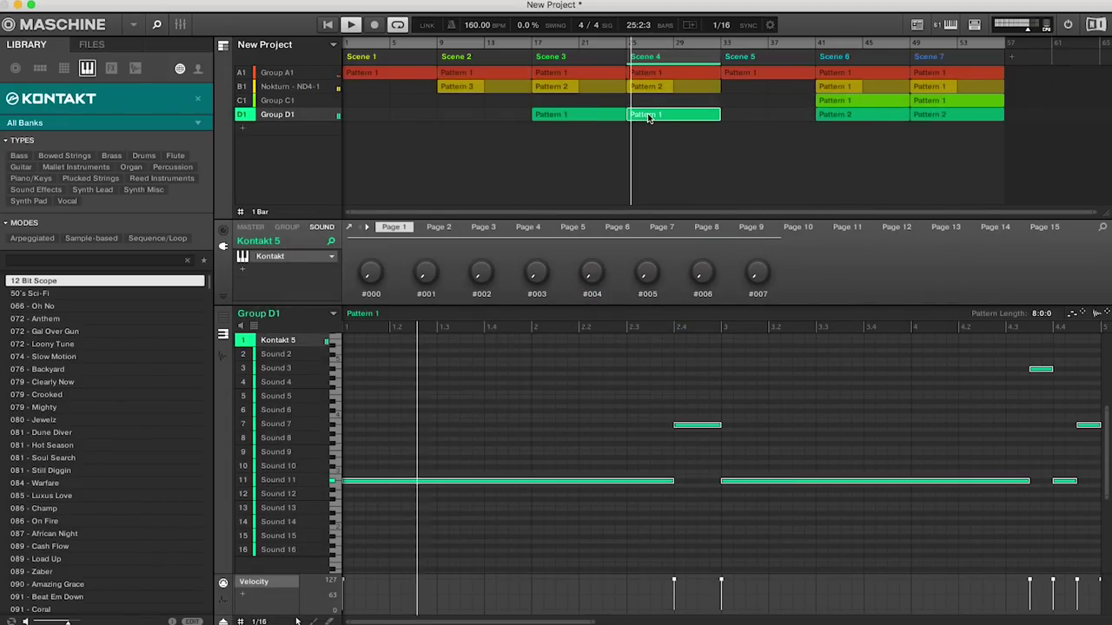
{"action": "left_click", "coordinate": [741, 120]}
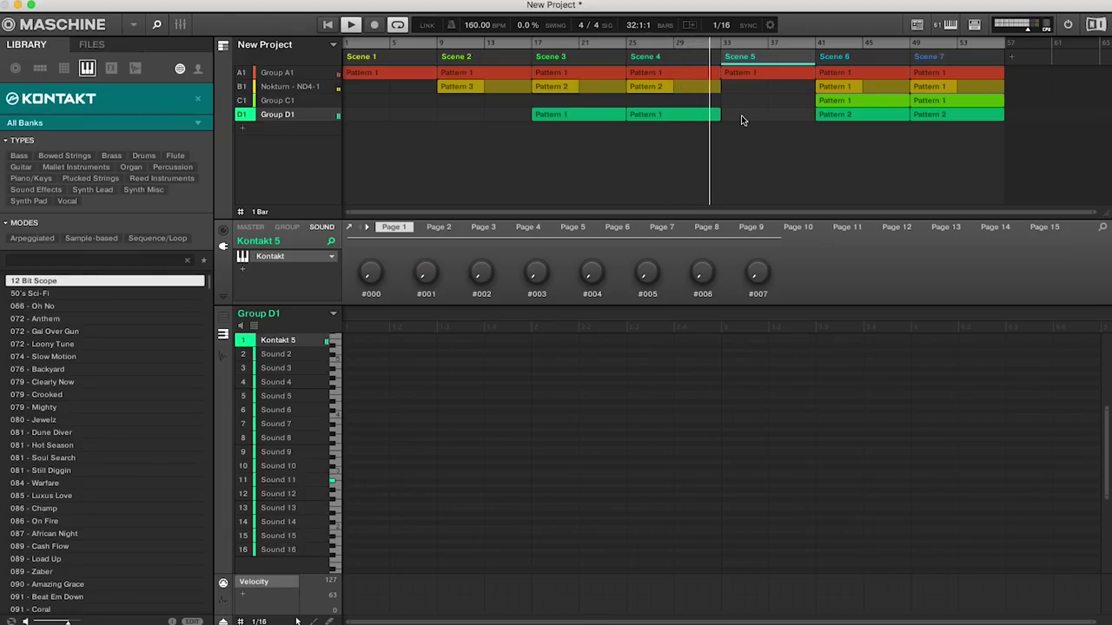
{"action": "left_click", "coordinate": [741, 120]}
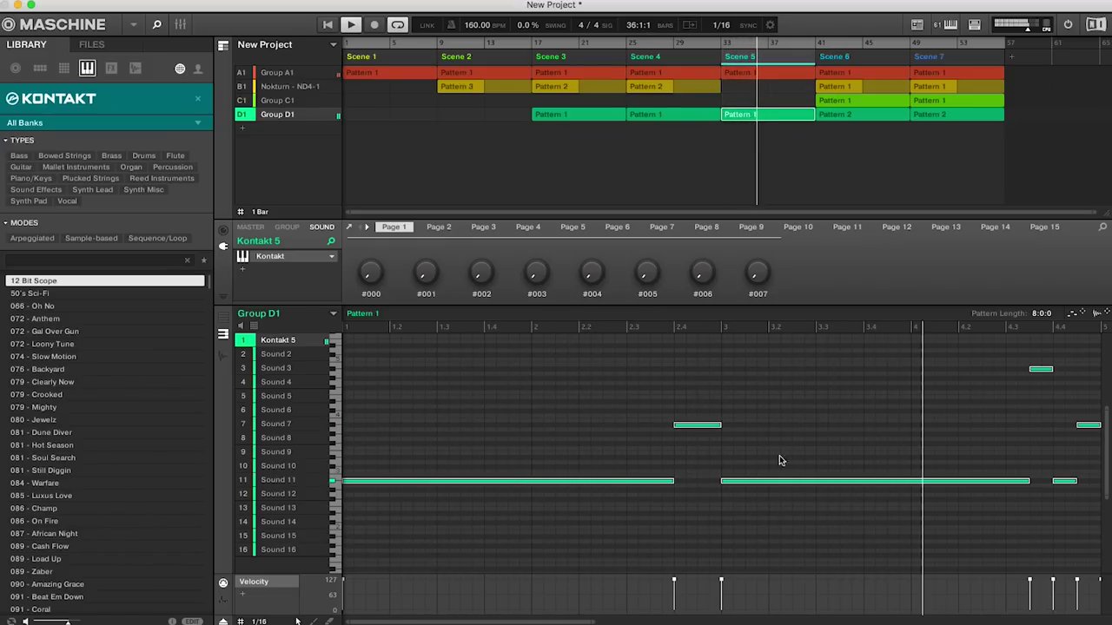
{"action": "left_click_drag", "start_coordinate": [593, 621], "coordinate": [978, 616]}
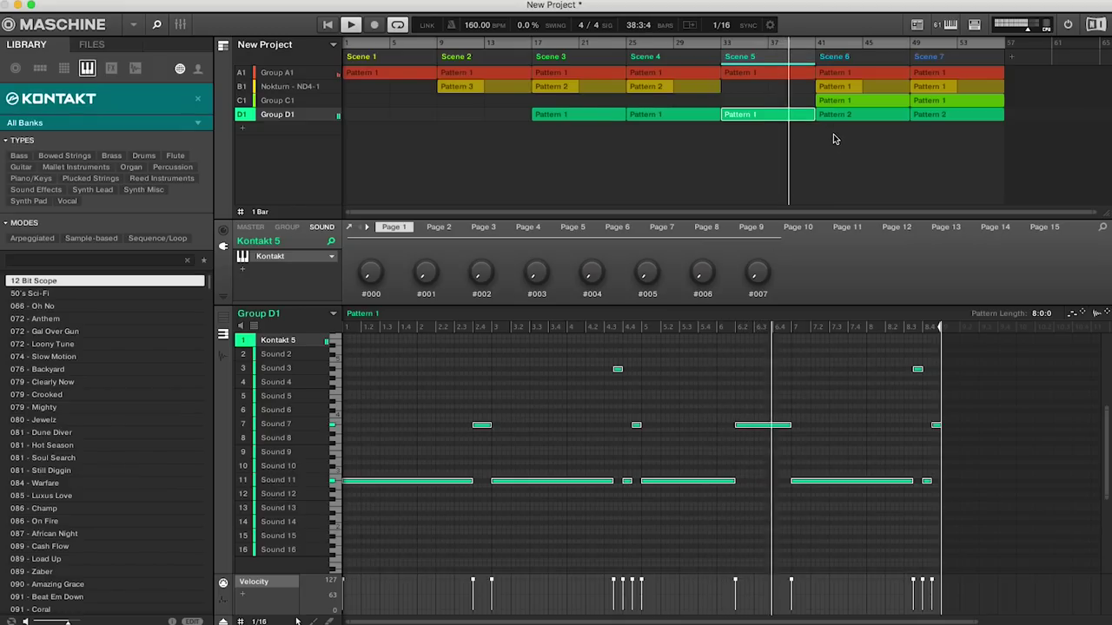
- Review the Nokturn drum, Group C1 and Group D1 patterns in Scenes 6 and 7
{"action": "left_click", "coordinate": [847, 86]}
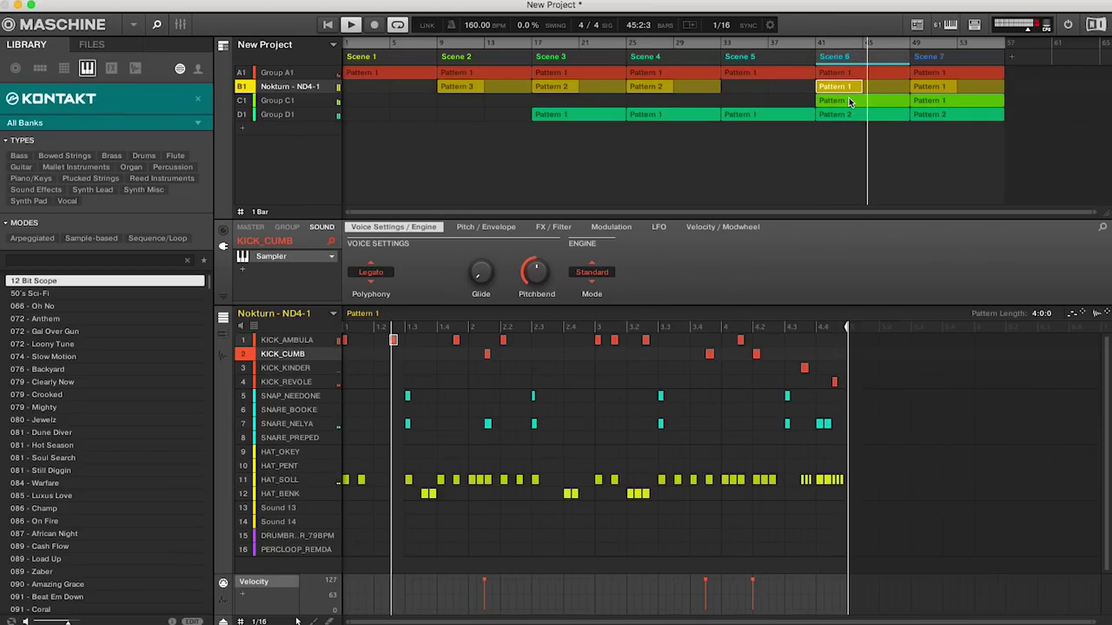
{"action": "left_click", "coordinate": [848, 100]}
{"action": "left_click", "coordinate": [877, 115]}
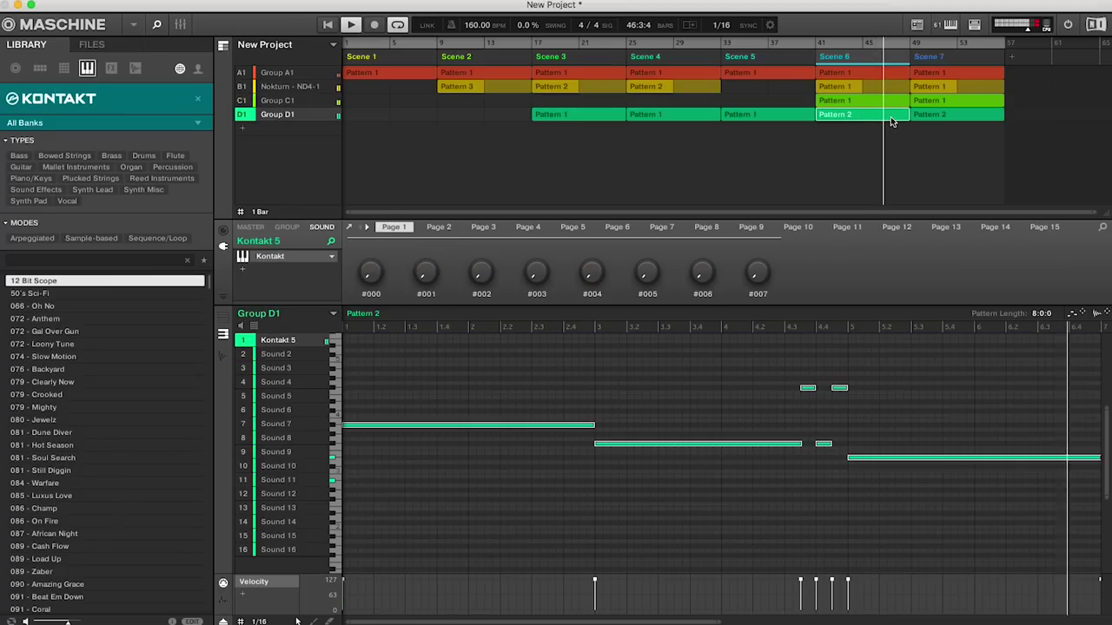
{"action": "left_click", "coordinate": [935, 115]}
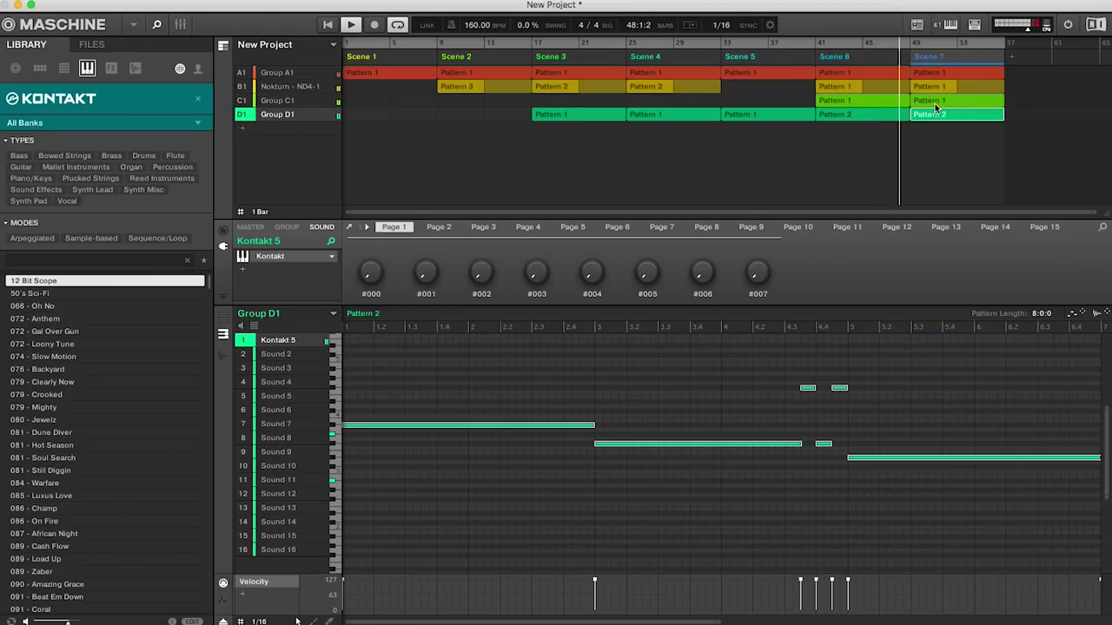
{"action": "left_click", "coordinate": [935, 100]}
{"action": "left_click", "coordinate": [934, 86]}
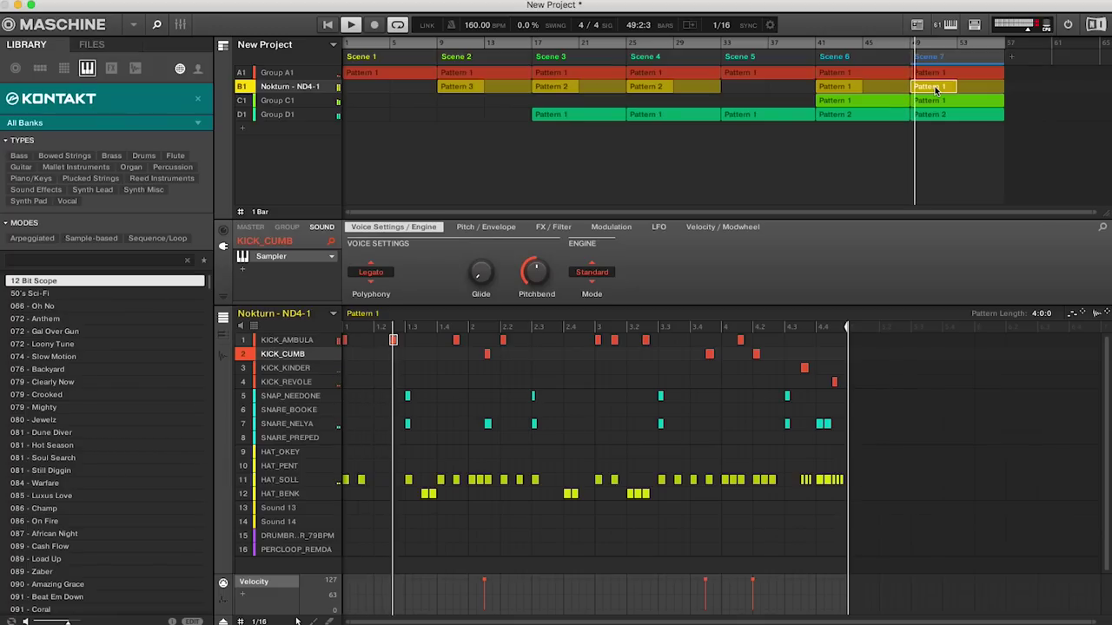